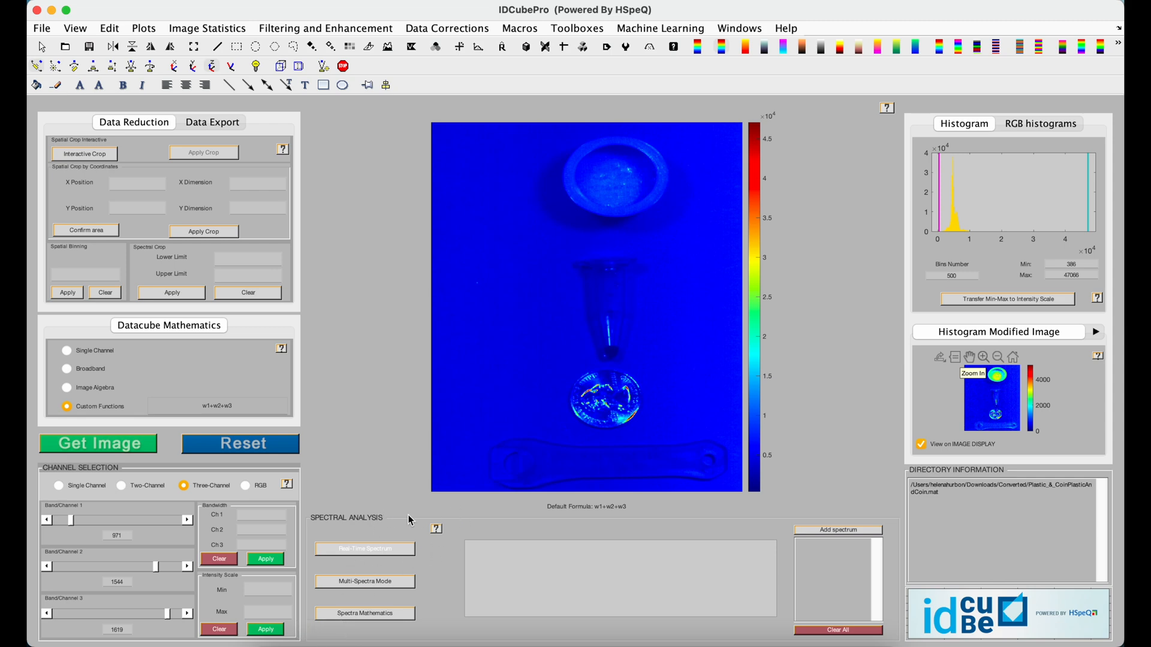
# Step: Turn on Multi-Spectra Mode and plot the spectrum of a small square area inside the round cap
pyautogui.click(388, 582)
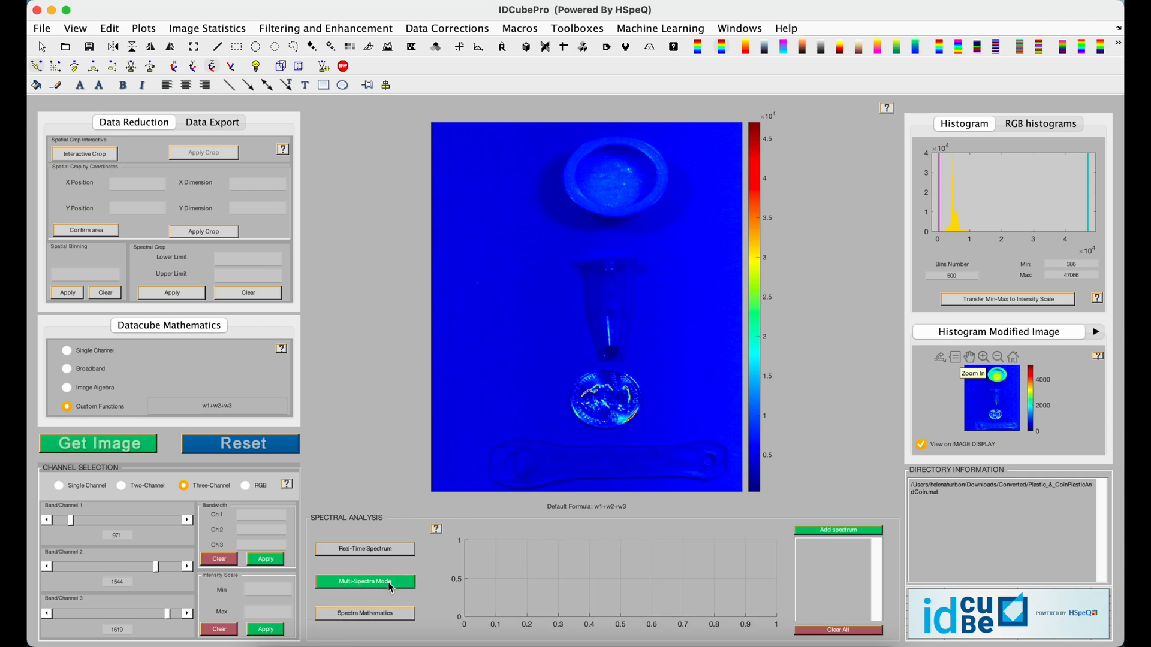
pyautogui.moveTo(601, 160); pyautogui.dragTo(634, 195)
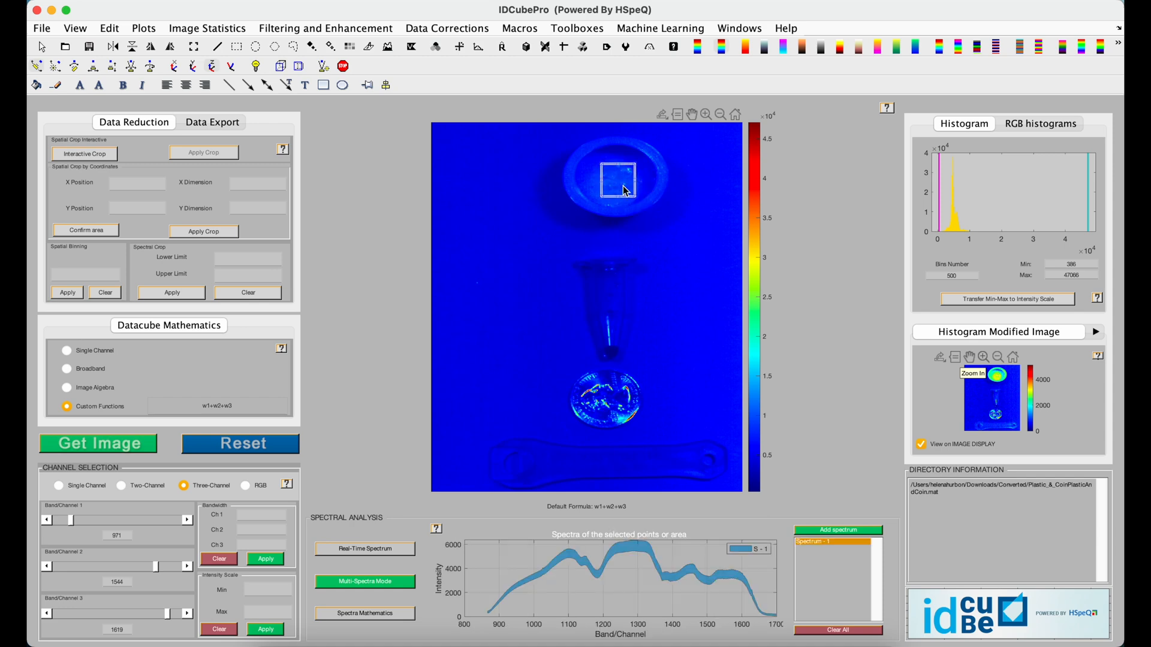
# Step: Start exporting the cap area's spectrum in ECOSTRESS format, with the name Cap and the description "3D printed cap"
pyautogui.rightClick(625, 191)
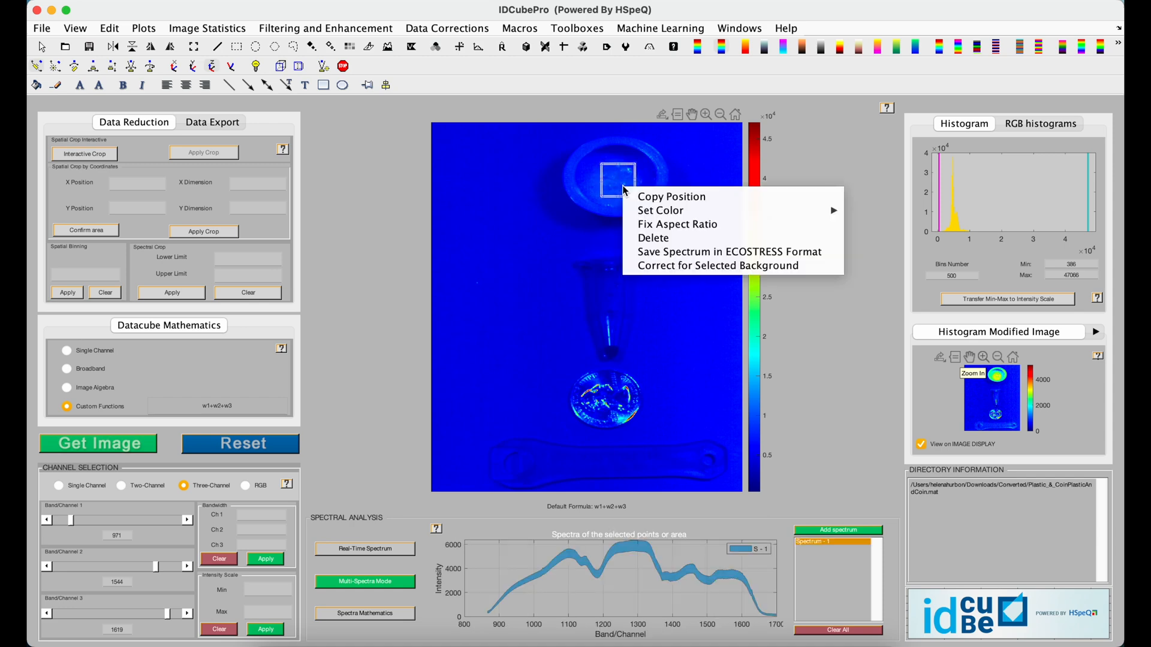
pyautogui.click(670, 254)
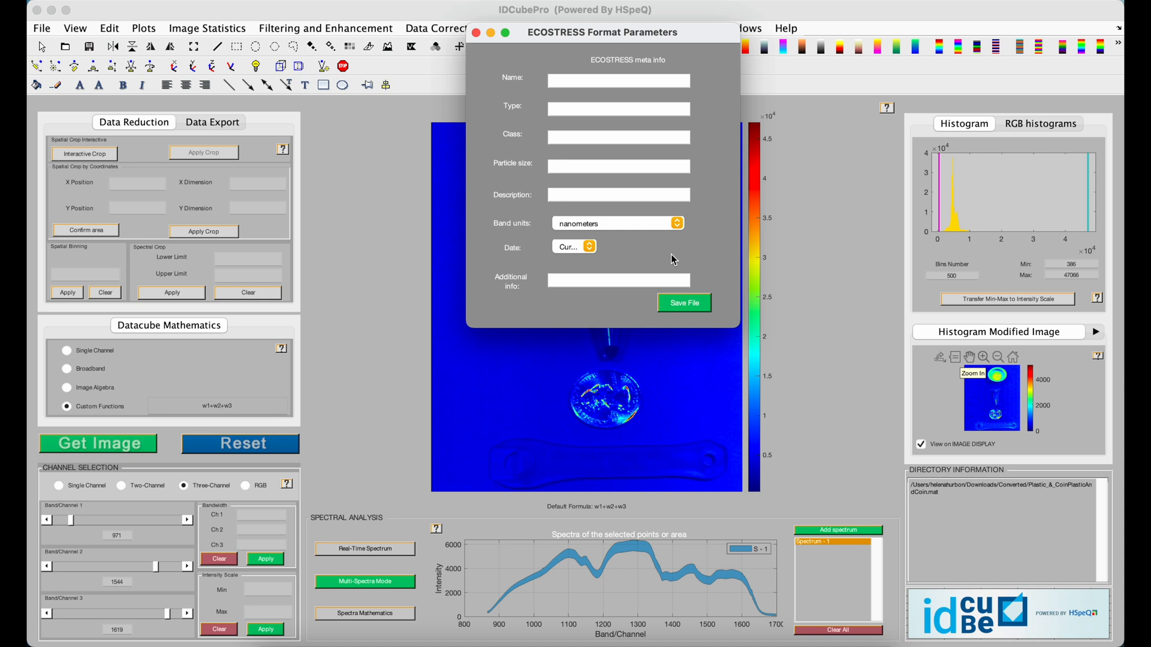
pyautogui.click(666, 81)
pyautogui.write('Cao')
pyautogui.click(607, 195)
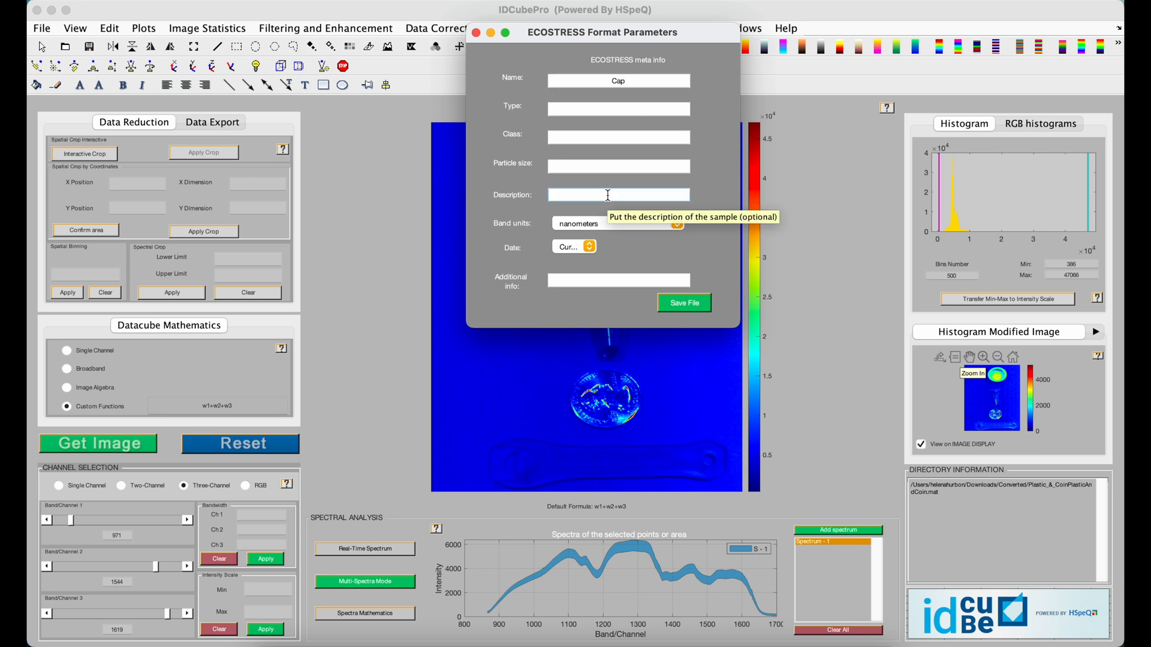
pyautogui.write('3D p')
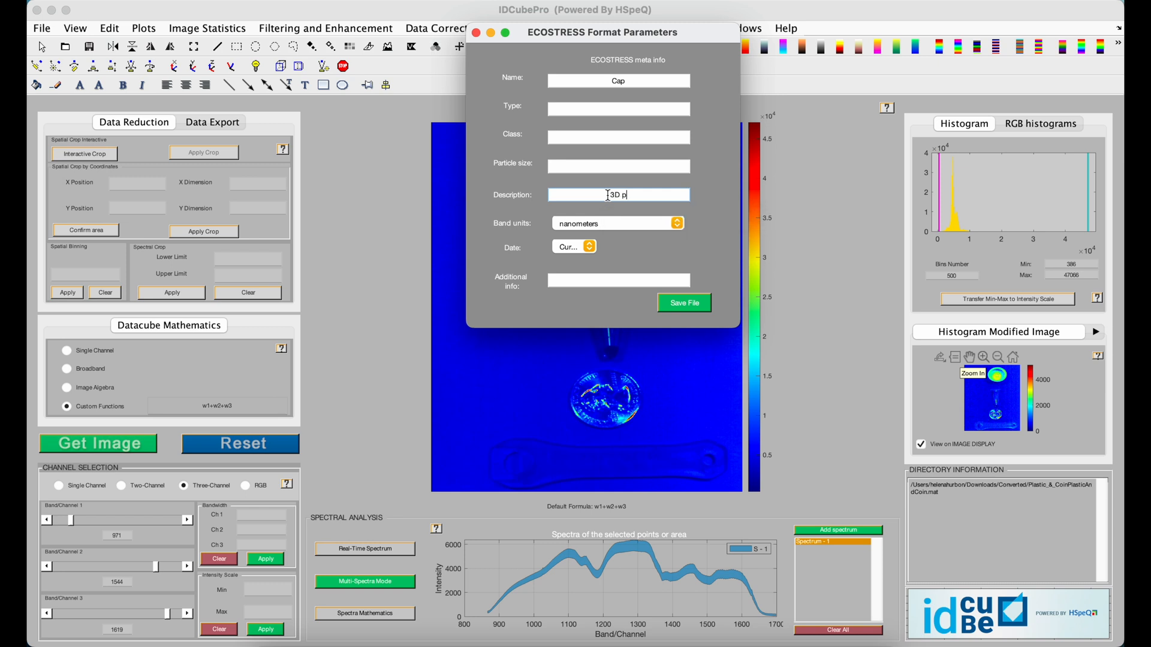
pyautogui.write('rinted cap')
# Step: Save the ECOSTRESS spectrum file as cap_spectrum in the Converted folder
pyautogui.click(698, 308)
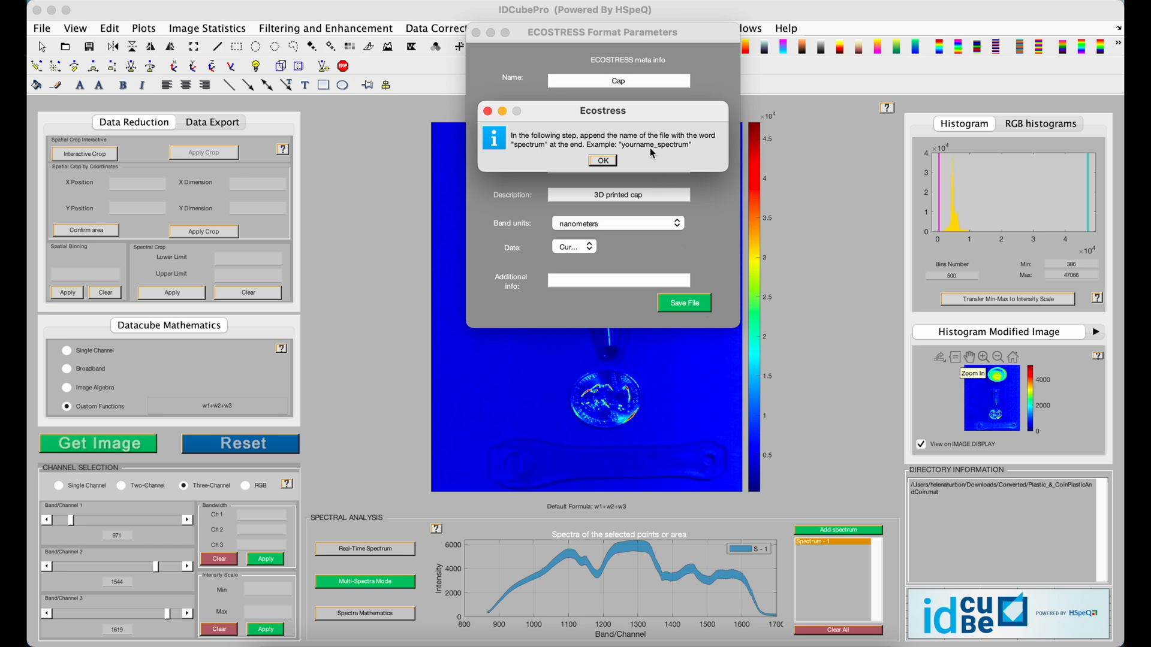
pyautogui.click(602, 160)
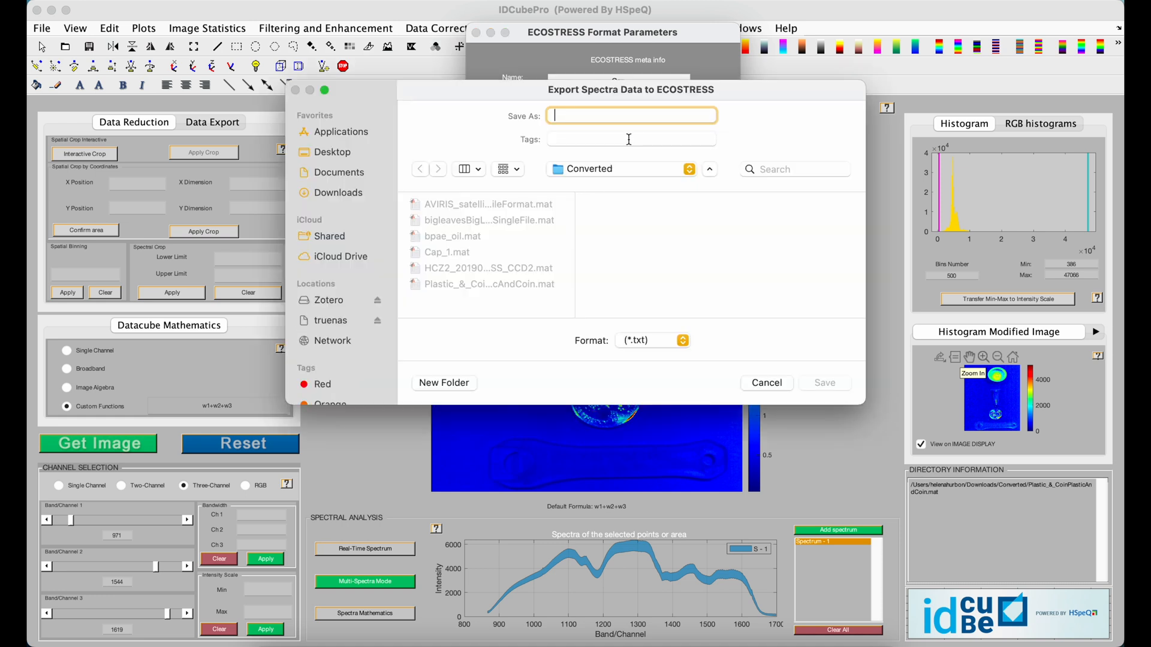
pyautogui.write('cap_s')
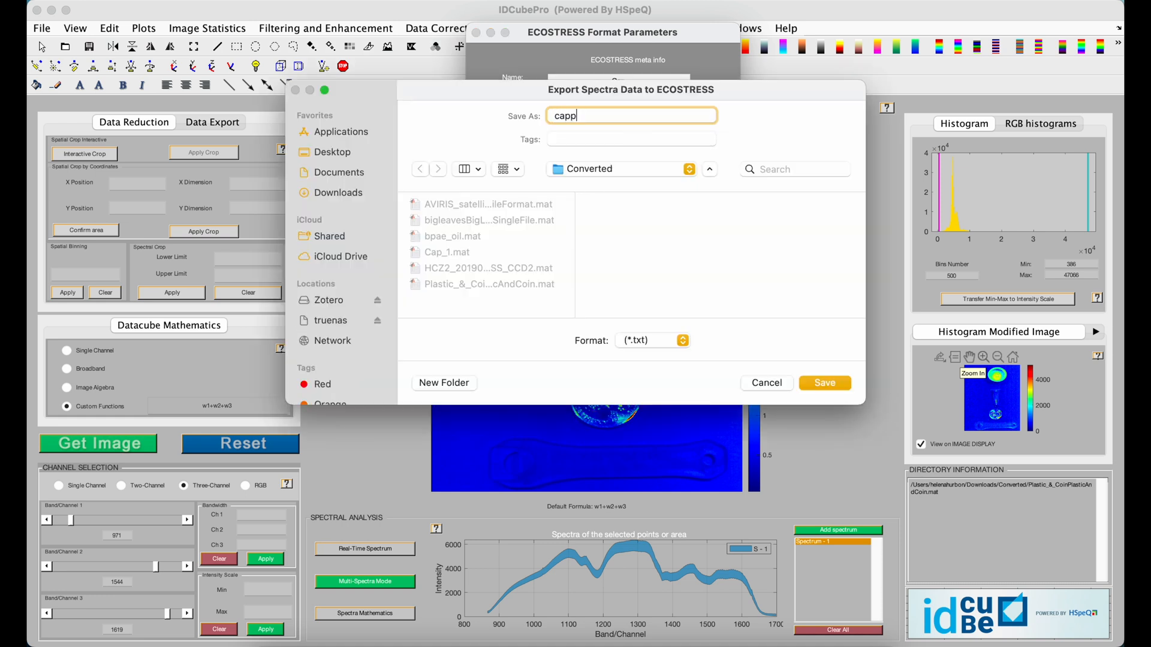
pyautogui.write('pectrum')
pyautogui.click(811, 380)
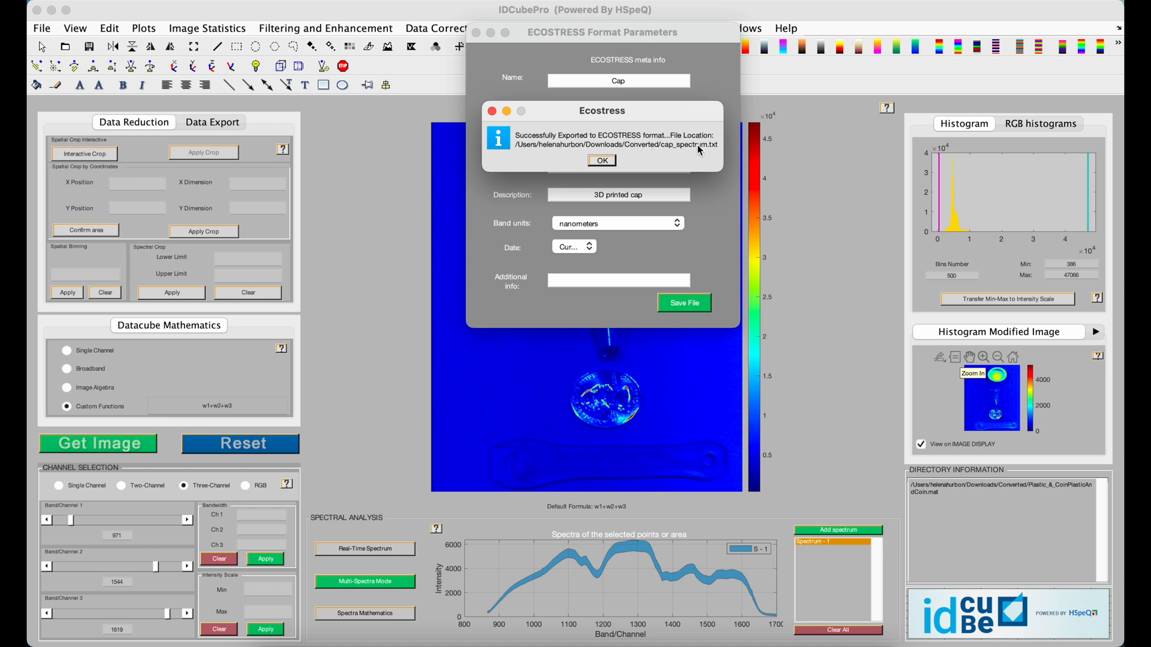
pyautogui.click(615, 162)
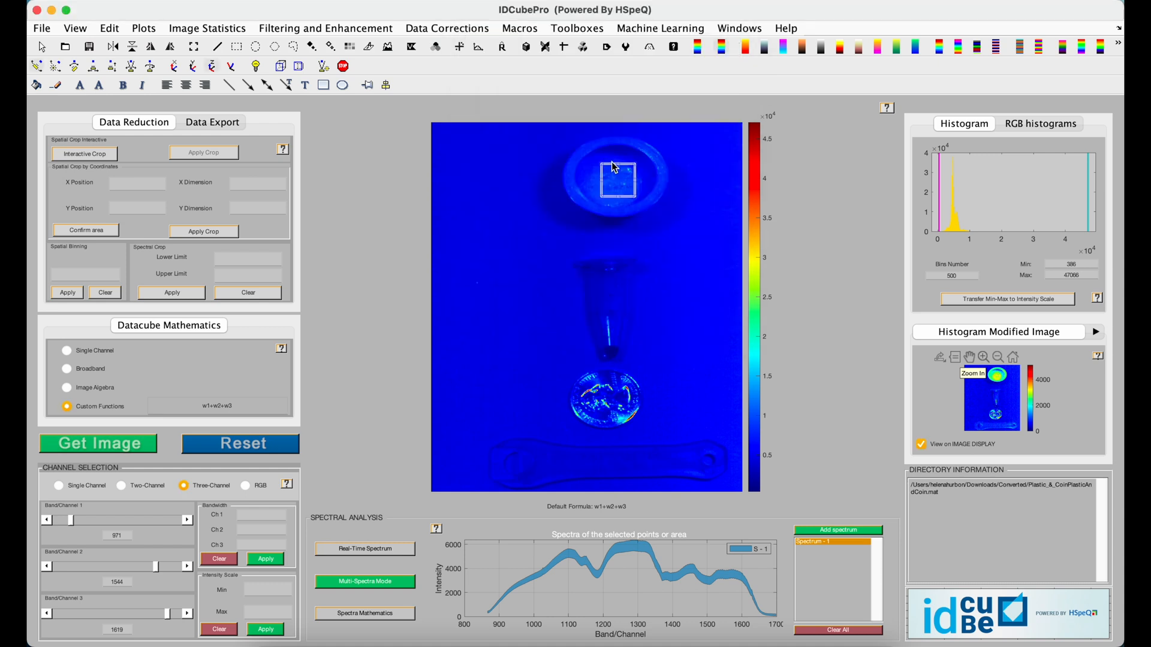
# Step: Open the Spectral Signature Matching toolbox and dismiss its introductory instruction
pyautogui.click(593, 33)
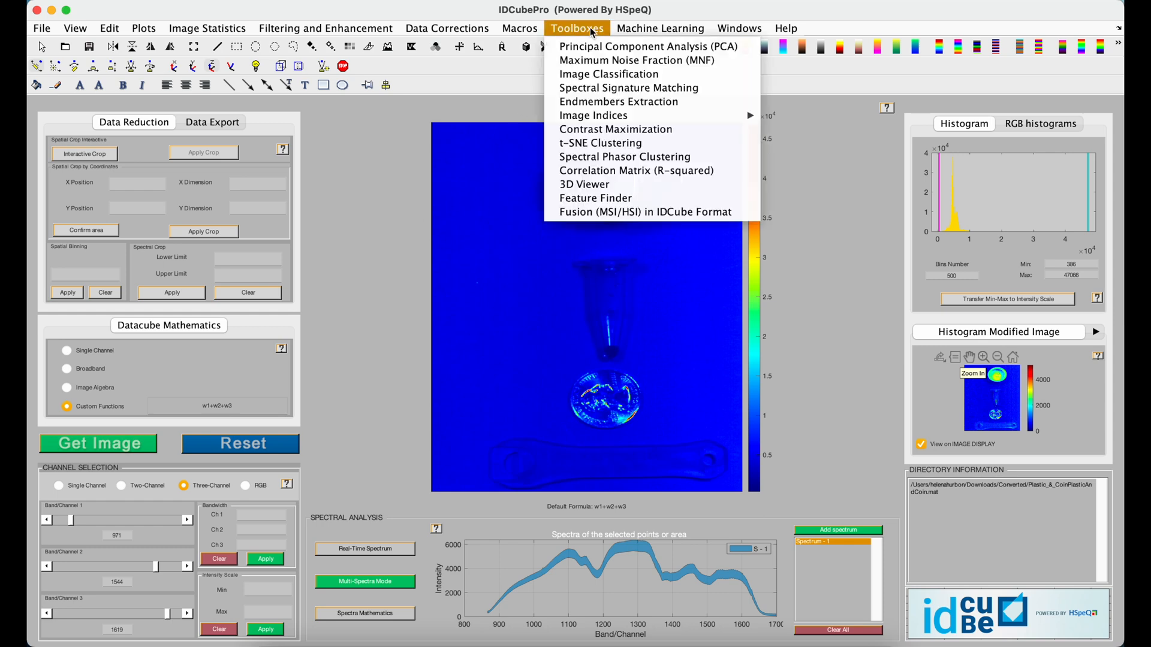
pyautogui.click(651, 88)
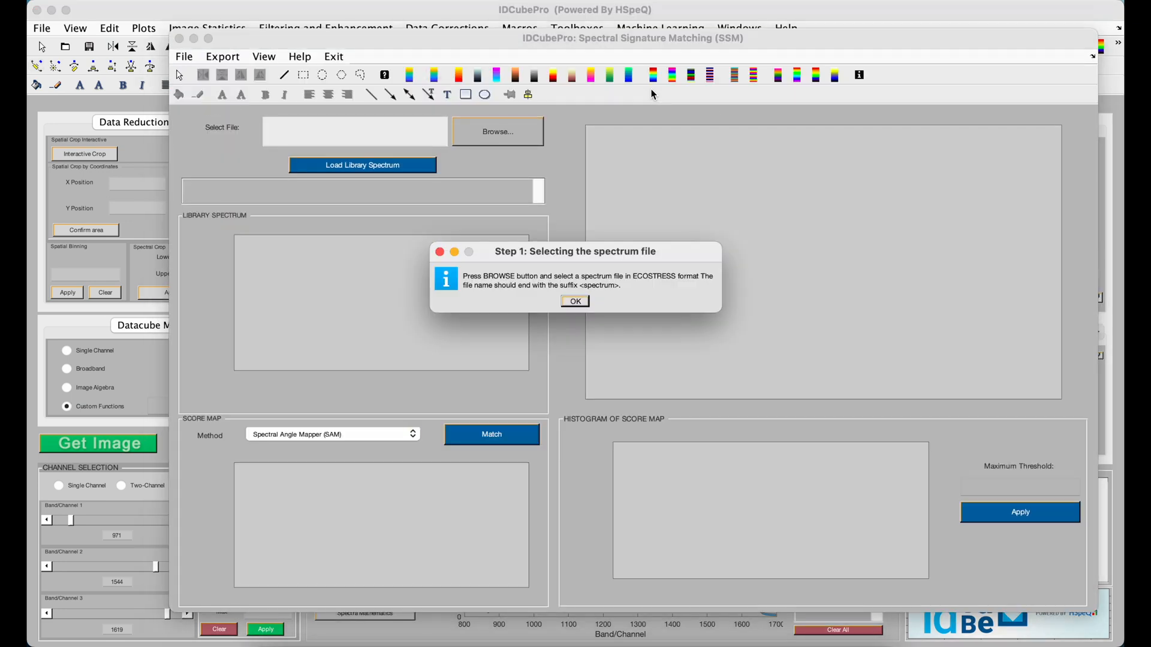
pyautogui.click(577, 301)
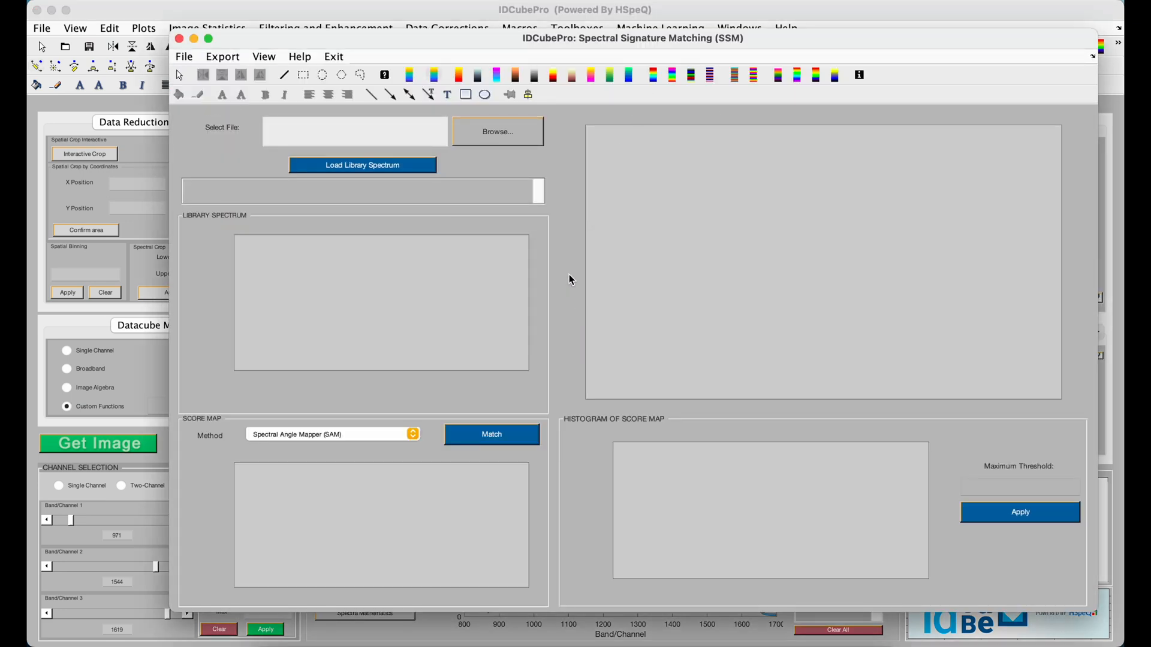
# Step: Select cap_spectrum.txt as the spectrum file and load it as the library spectrum
pyautogui.click(521, 137)
pyautogui.click(311, 77)
pyautogui.doubleClick(311, 77)
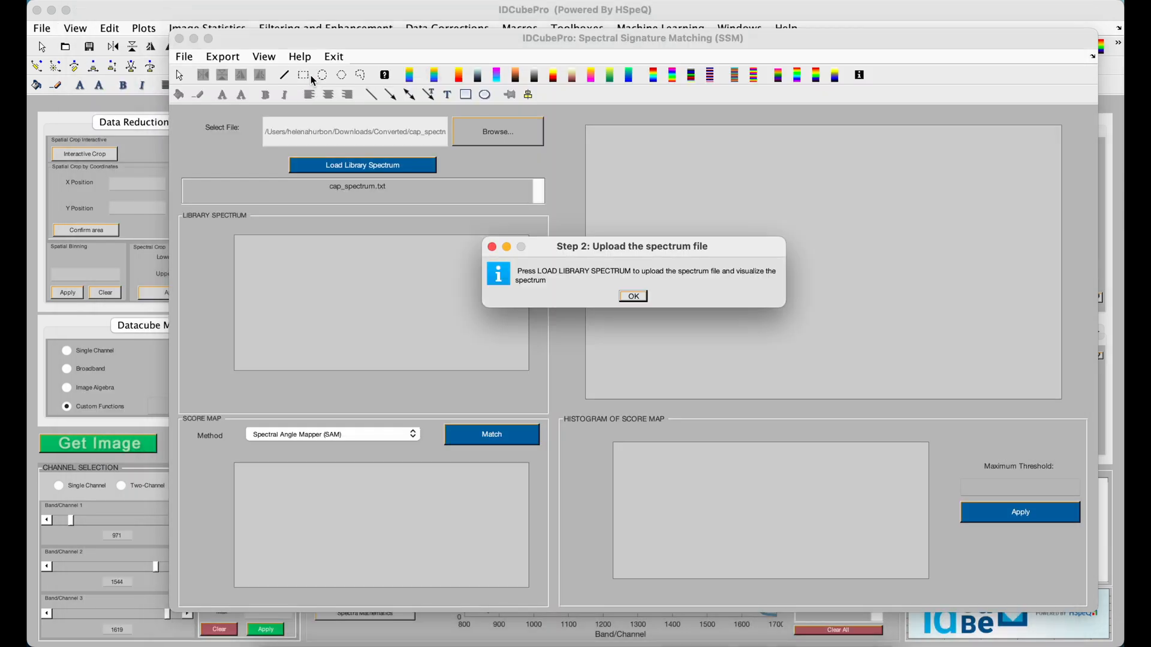
pyautogui.click(642, 300)
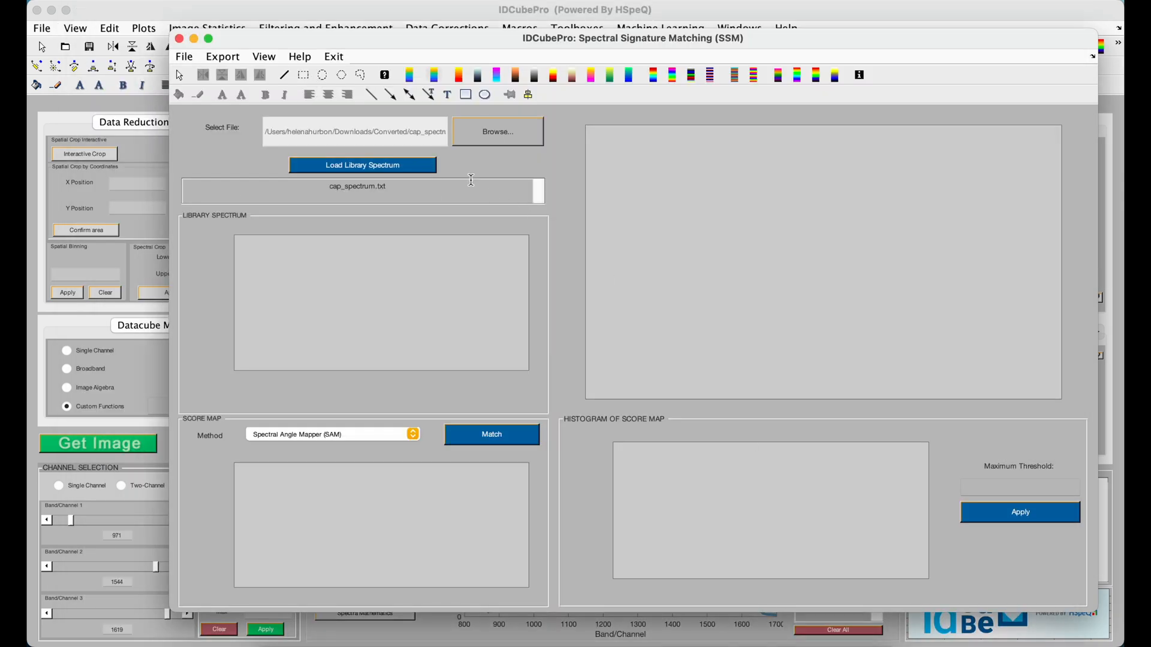
pyautogui.click(374, 170)
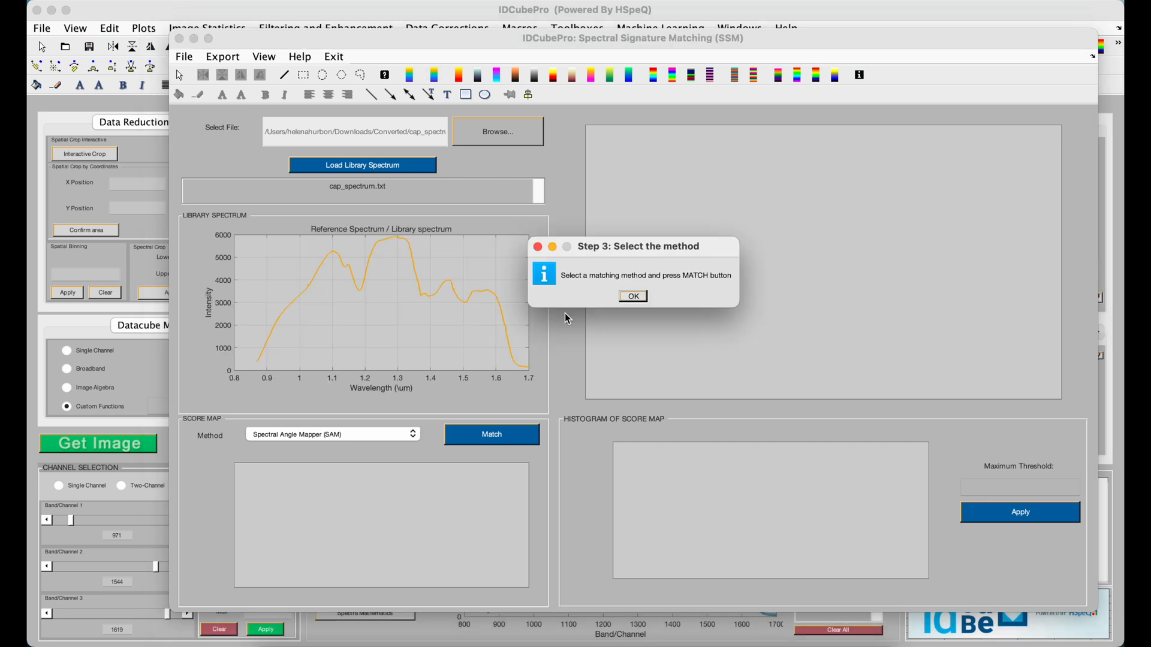
pyautogui.click(631, 297)
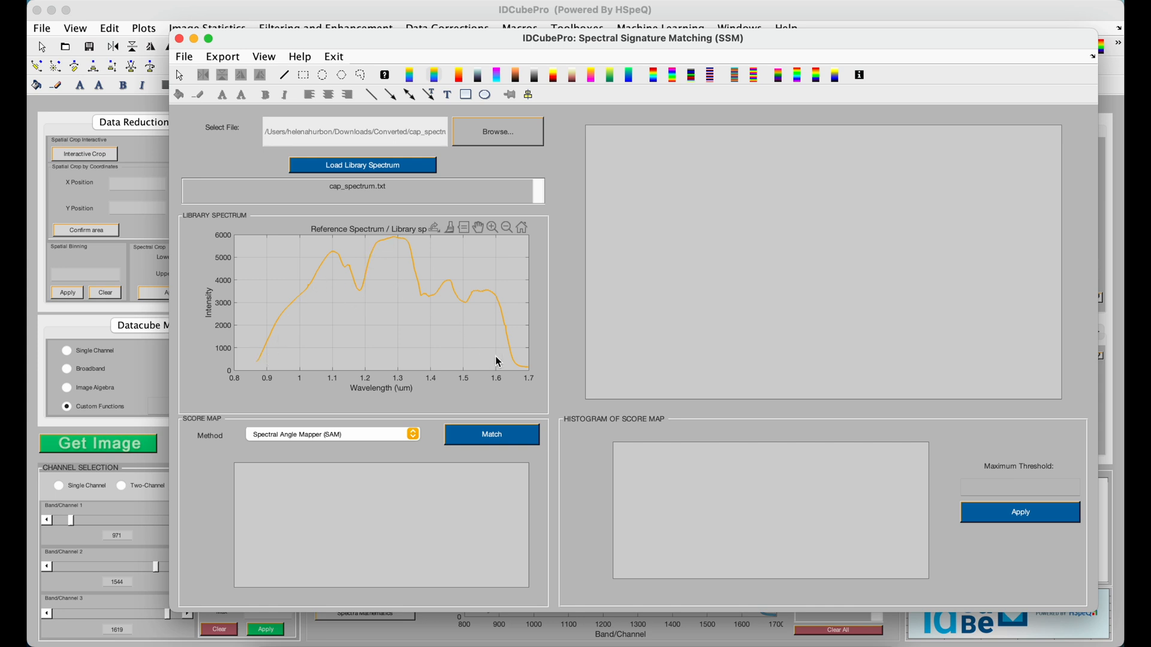
# Step: Match the image against the library spectrum with the SIDSAM method
pyautogui.click(416, 438)
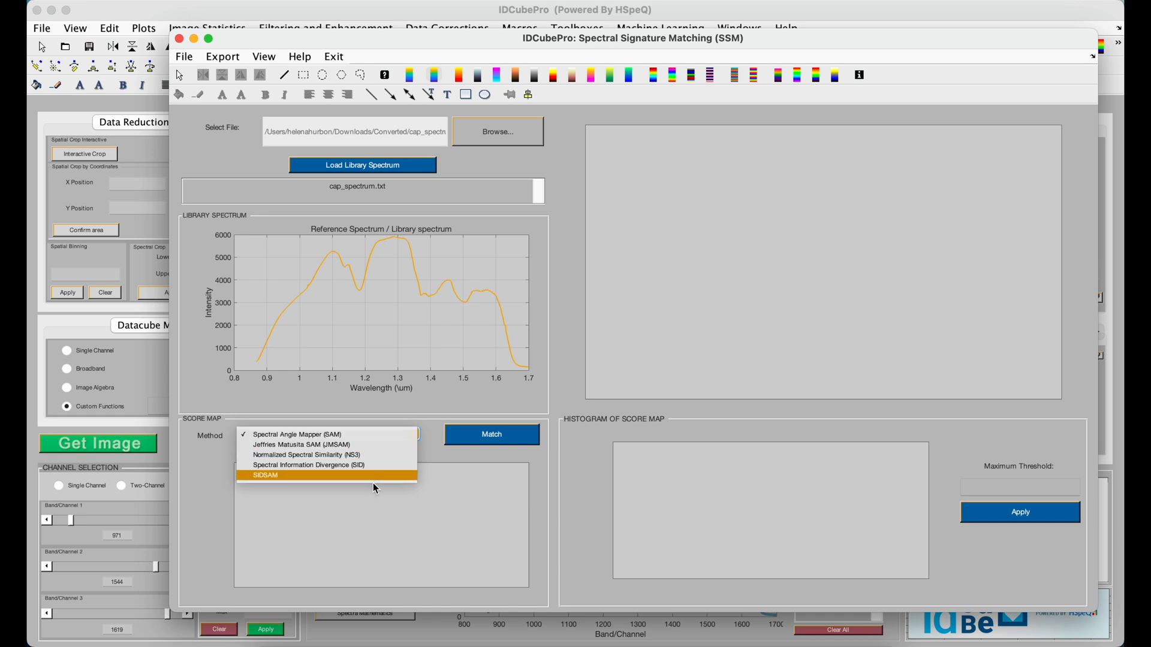
pyautogui.click(372, 475)
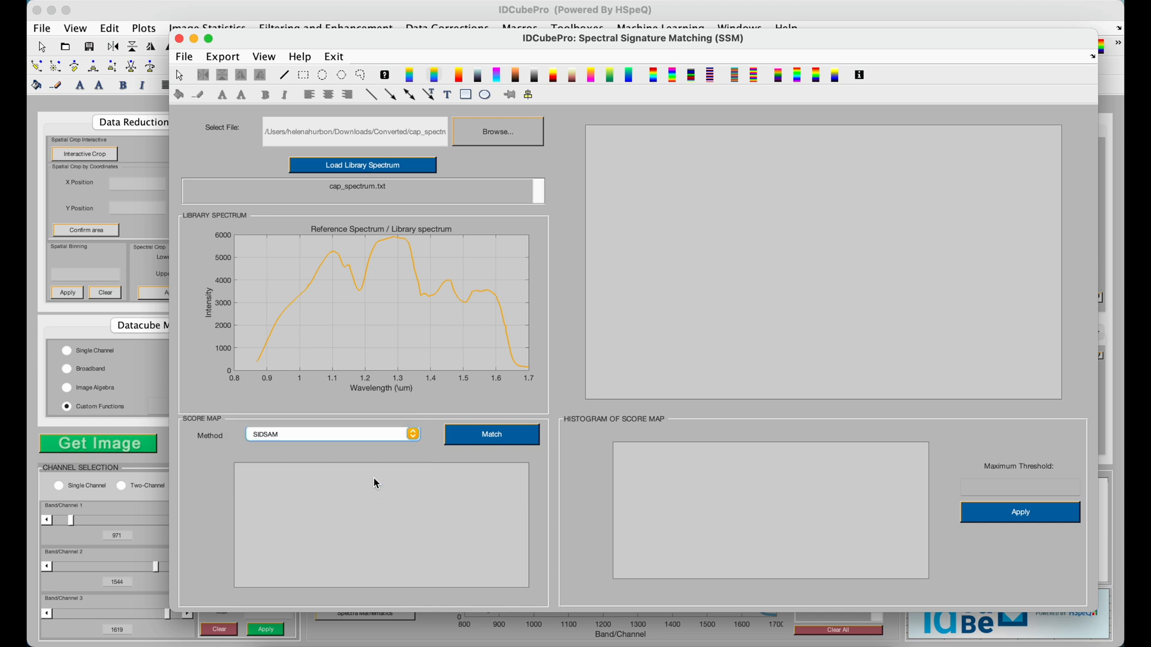
pyautogui.click(473, 437)
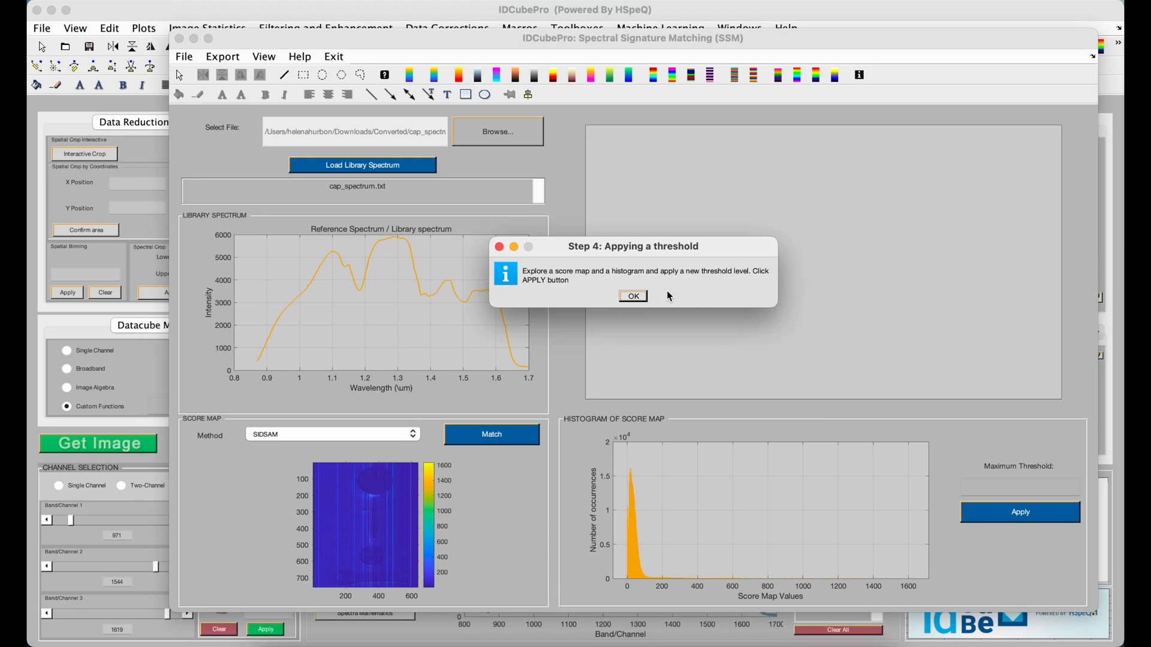
pyautogui.click(633, 296)
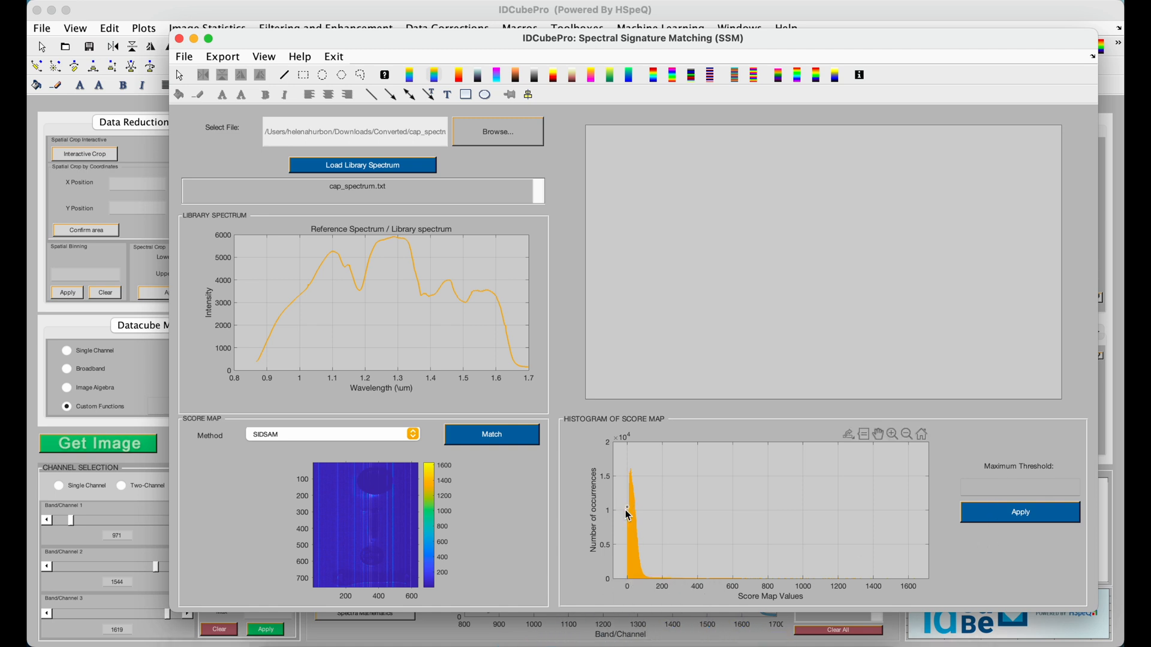
# Step: Inspect the bin edges near the start of the score map histogram and apply a maximum threshold of 8.165
pyautogui.moveTo(627, 514)
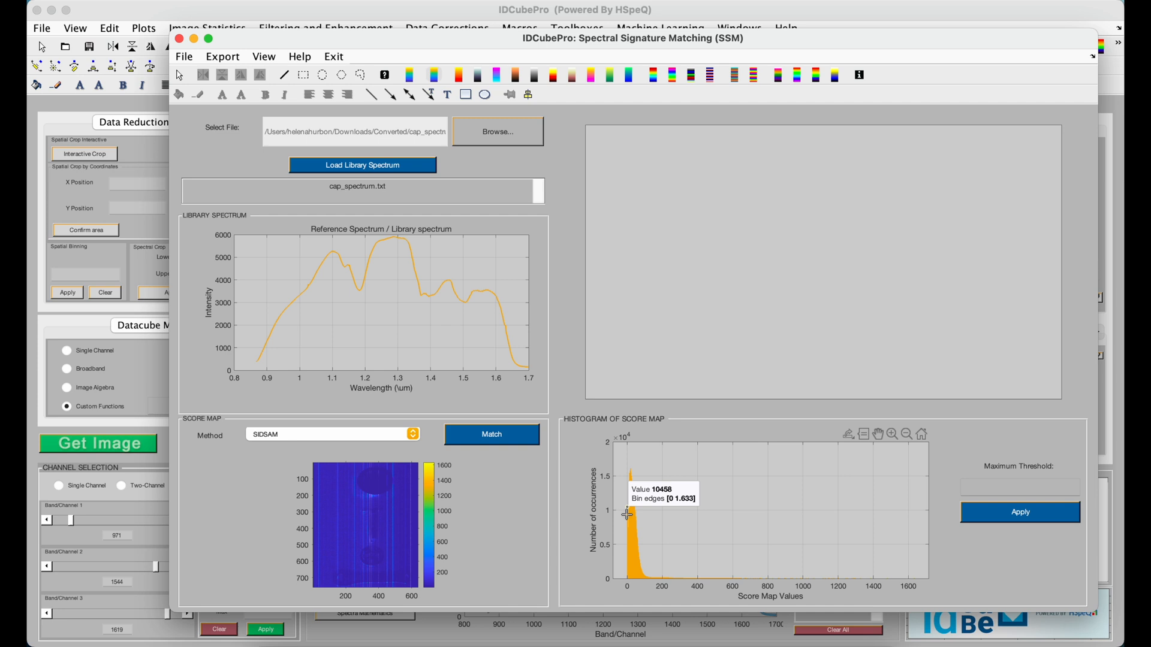
pyautogui.click(893, 436)
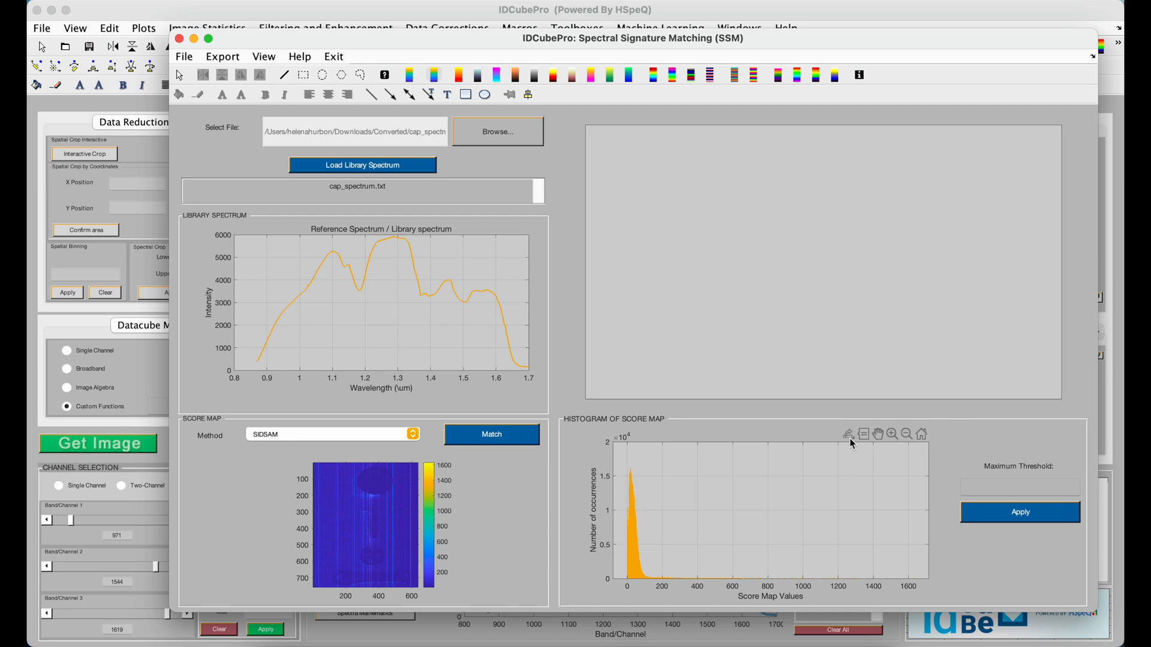
pyautogui.moveTo(617, 490); pyautogui.dragTo(660, 528)
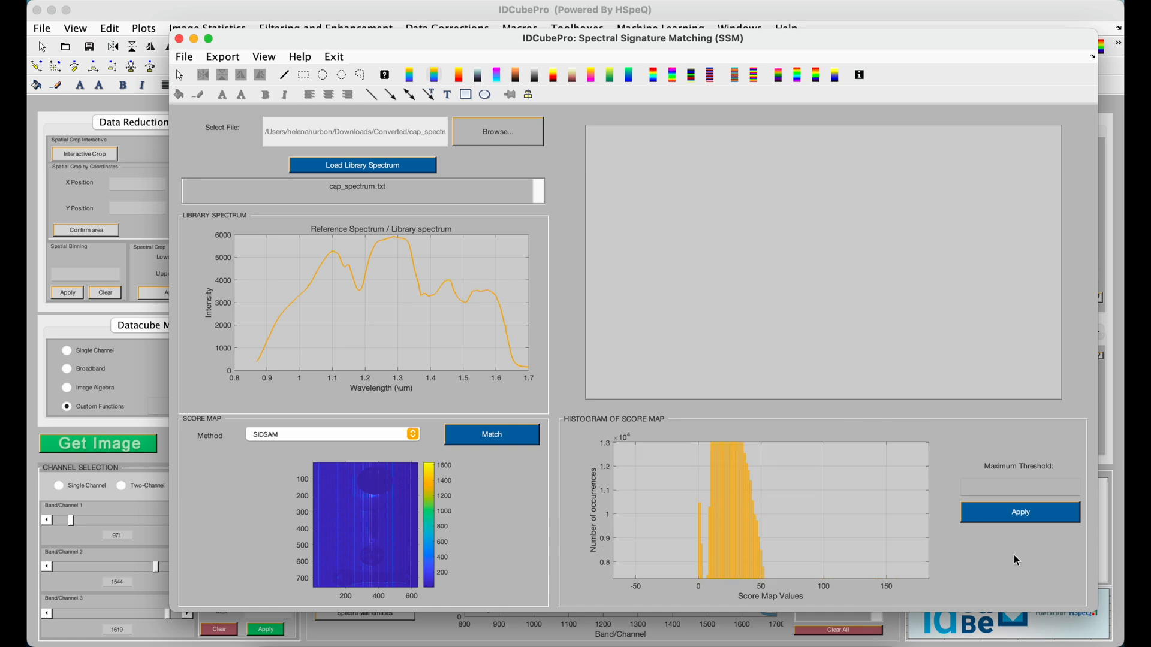
pyautogui.click(892, 436)
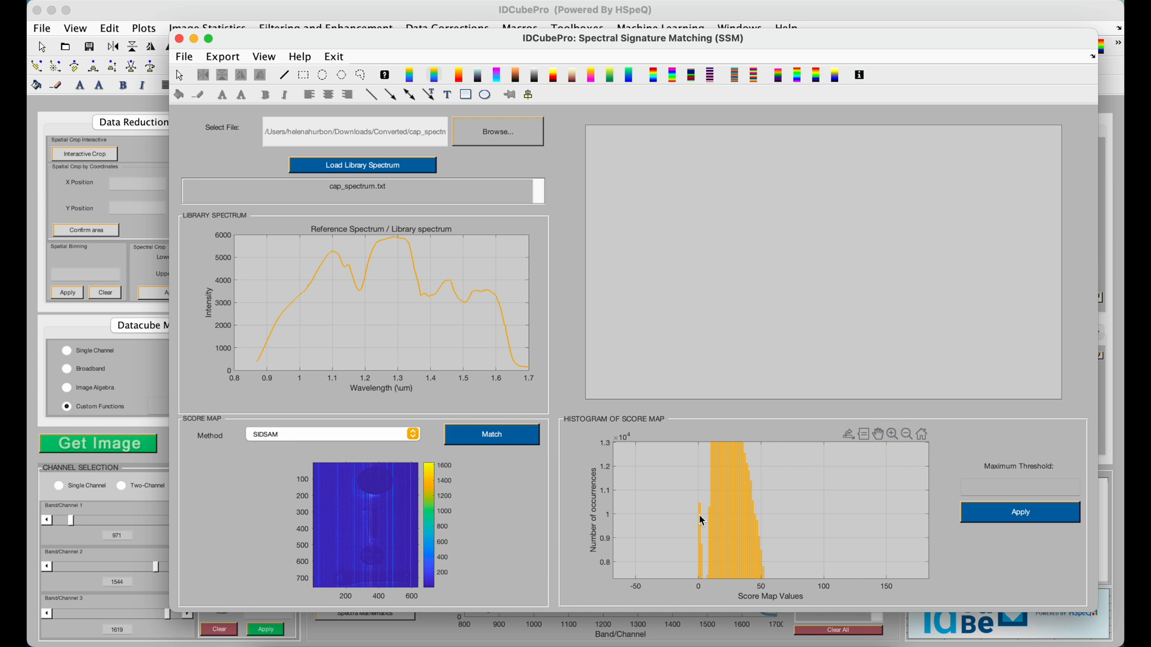
pyautogui.moveTo(711, 512)
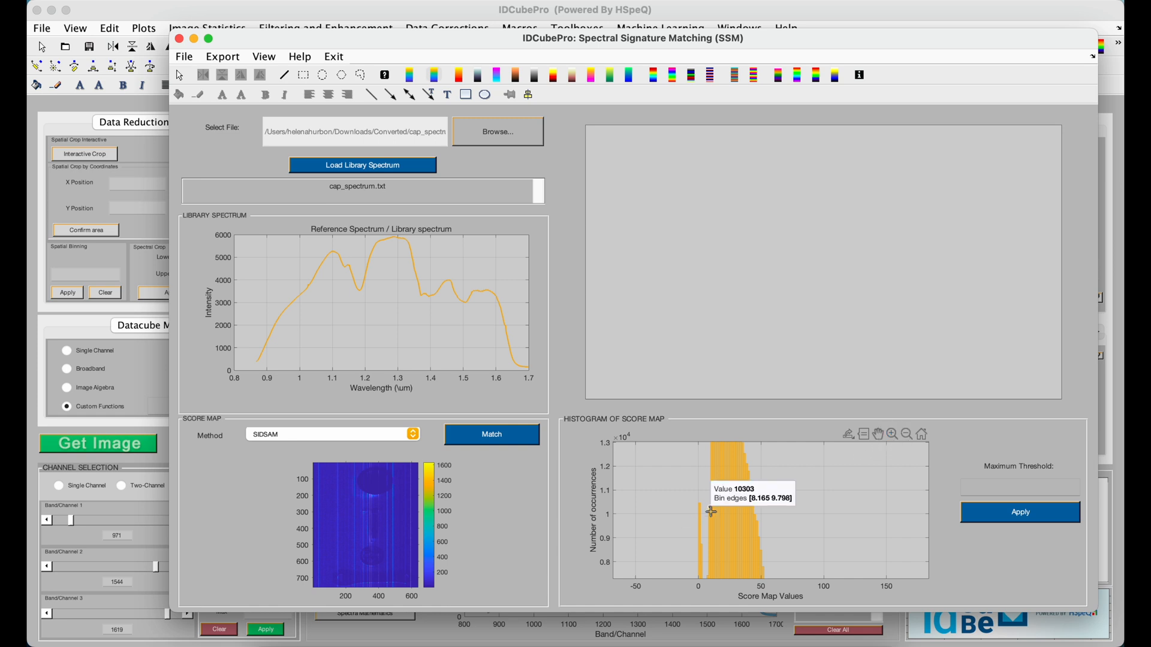
pyautogui.click(1022, 483)
pyautogui.write('8.165')
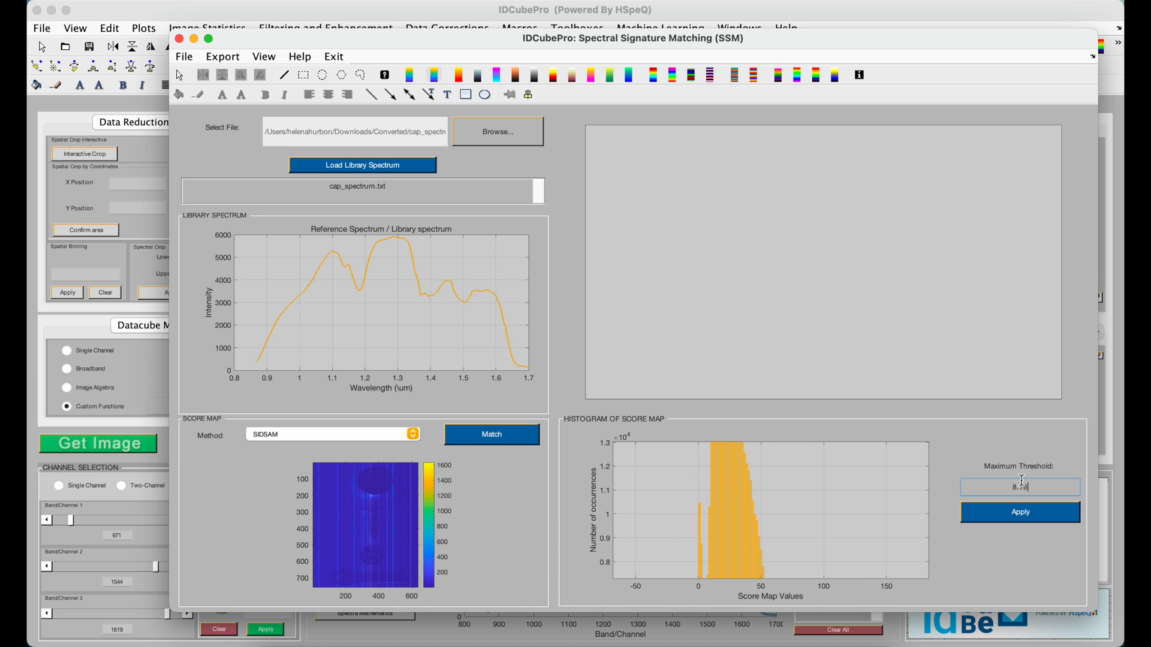
pyautogui.click(1037, 521)
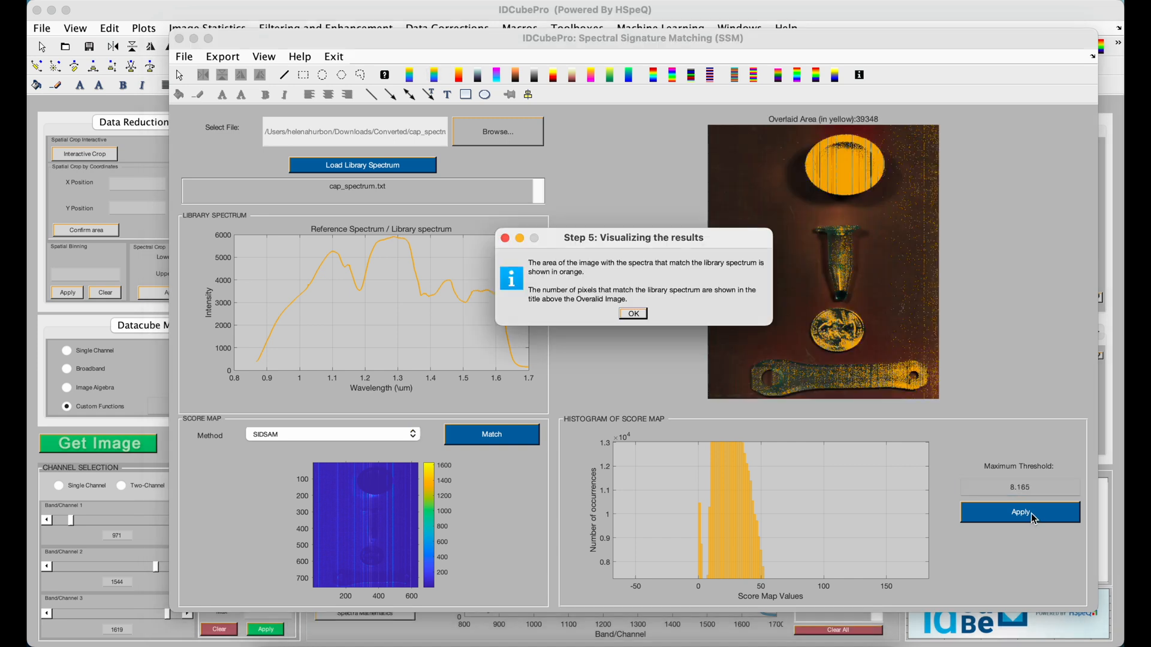
pyautogui.click(636, 314)
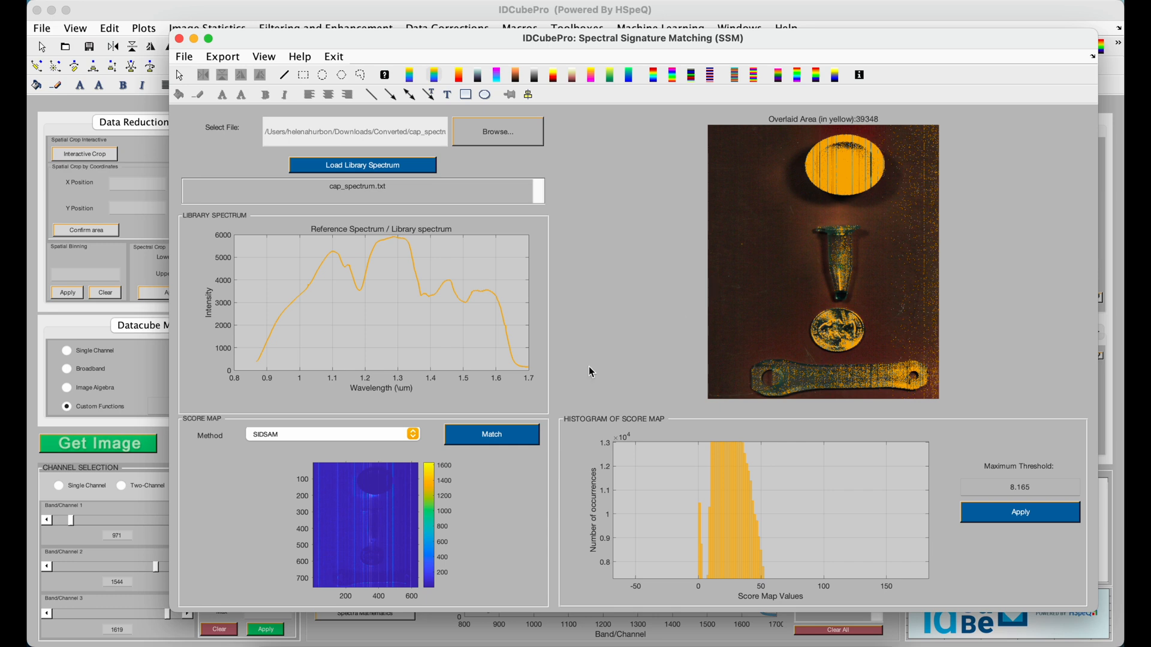
# Step: Open the choice of matching methods for the score map
pyautogui.click(418, 437)
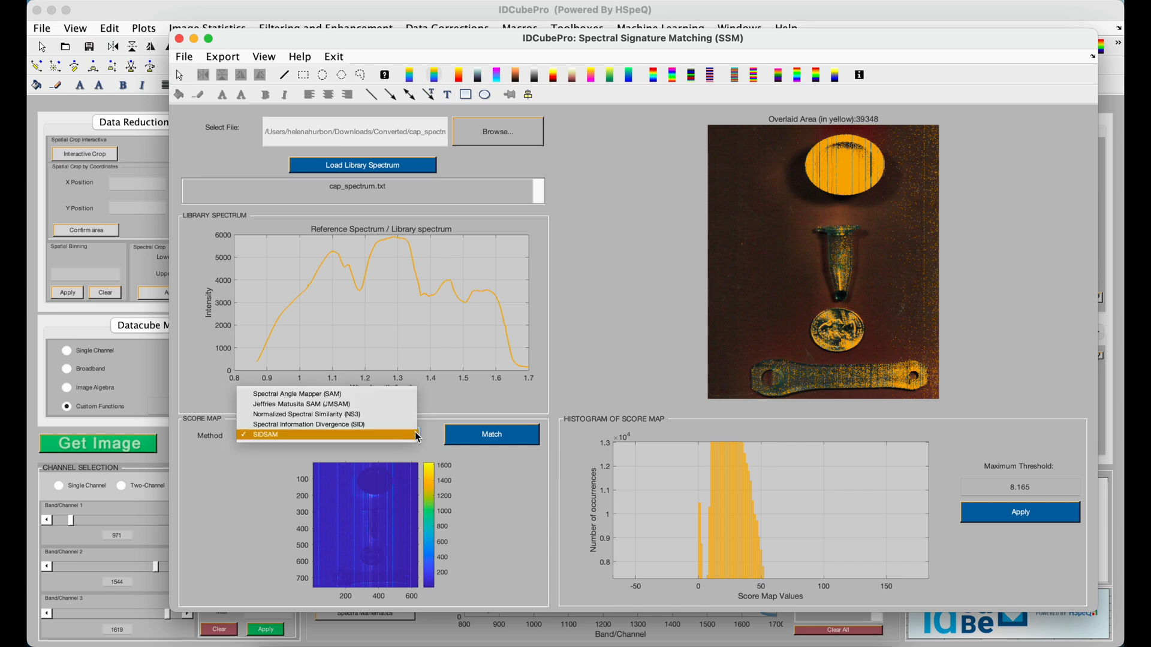